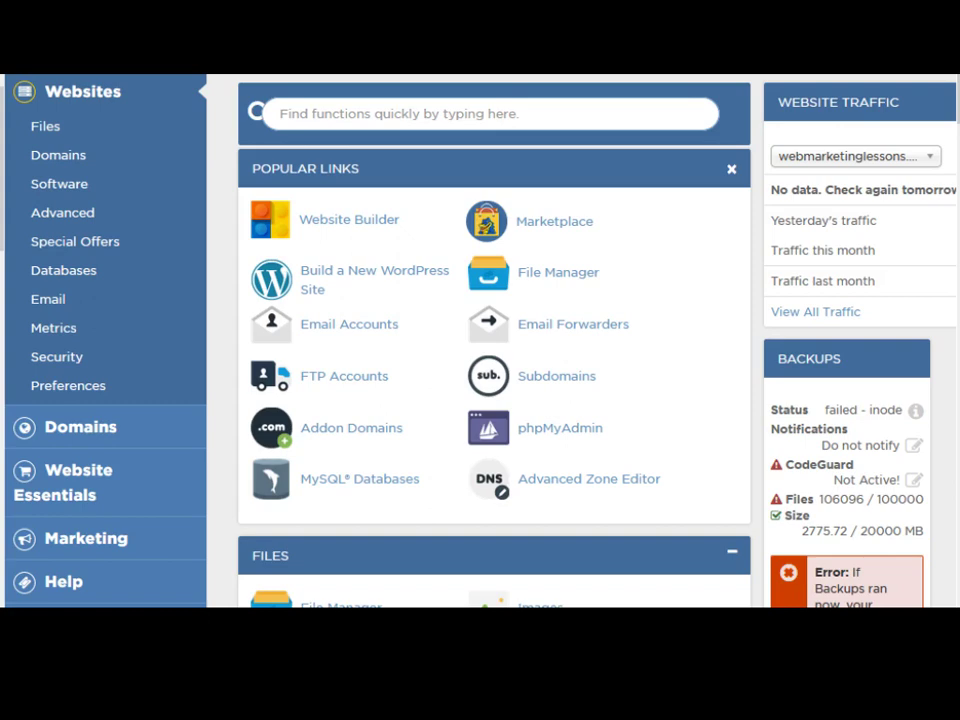
Step: Launch the 'Build a New WordPress Site' installer from cPanel's Popular Links
left_click(148, 78)
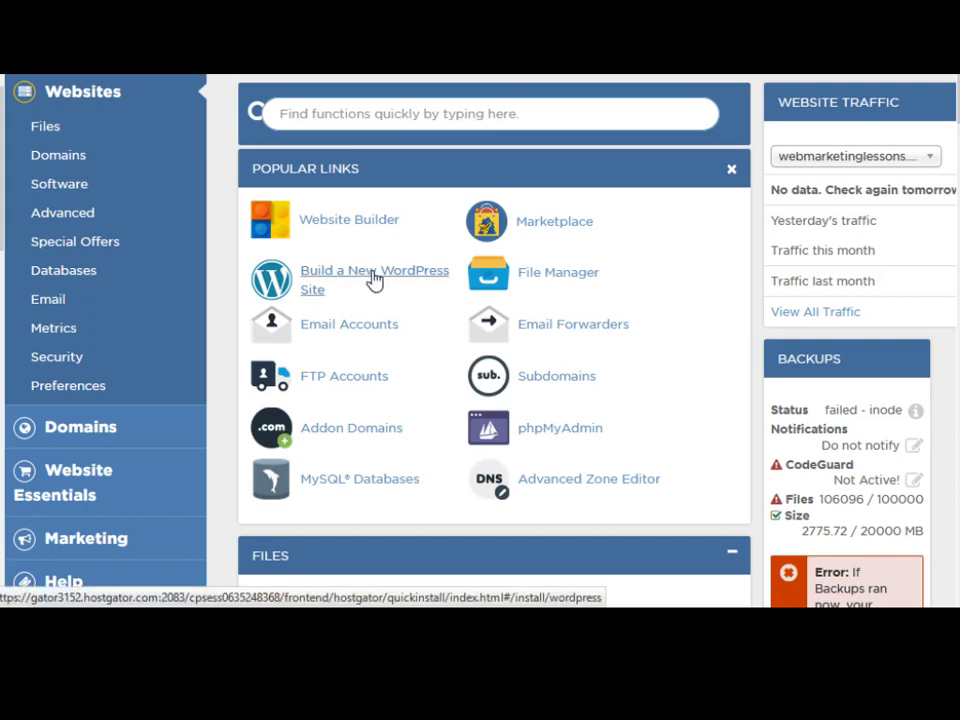
left_click(375, 280)
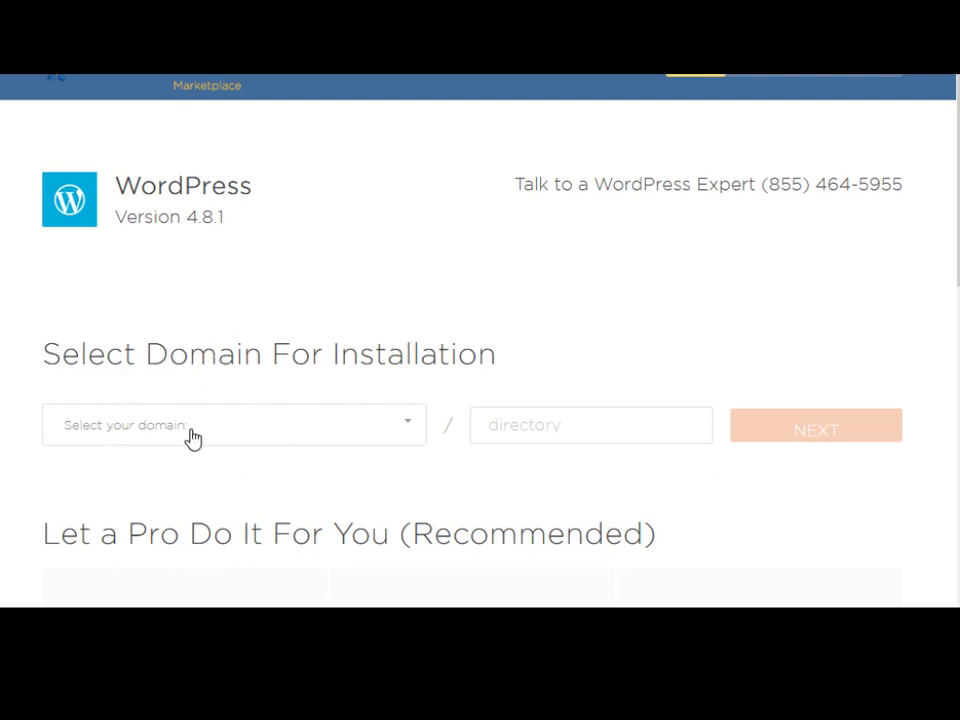
Step: Choose digestgraphicdesign.com instead of digestwebdesign.com as the install domain, leaving the directory blank
left_click(402, 426)
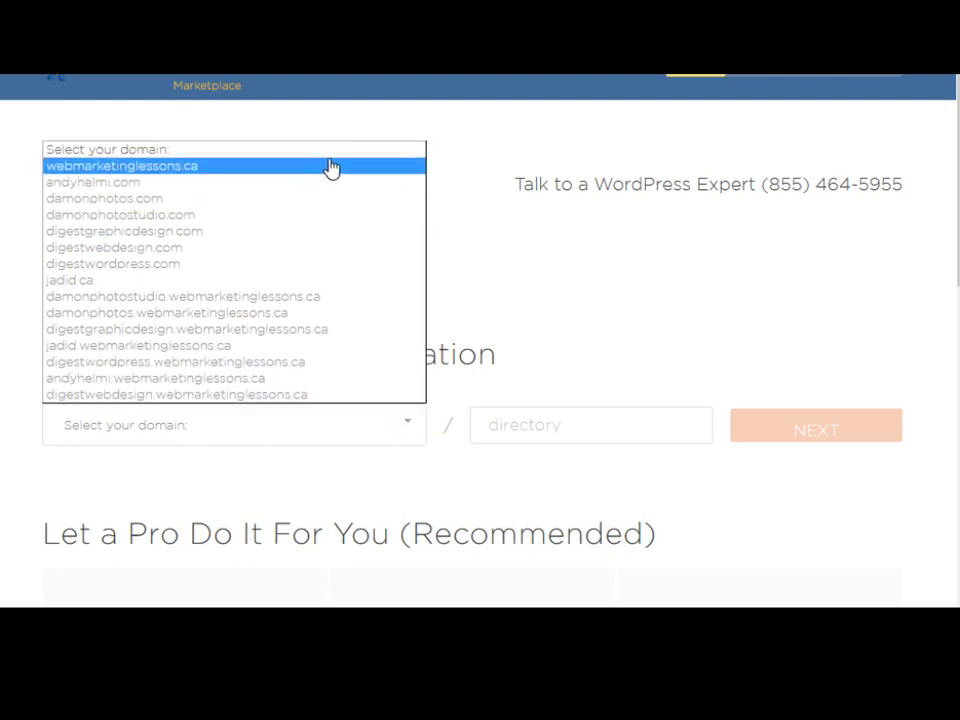
left_click(362, 258)
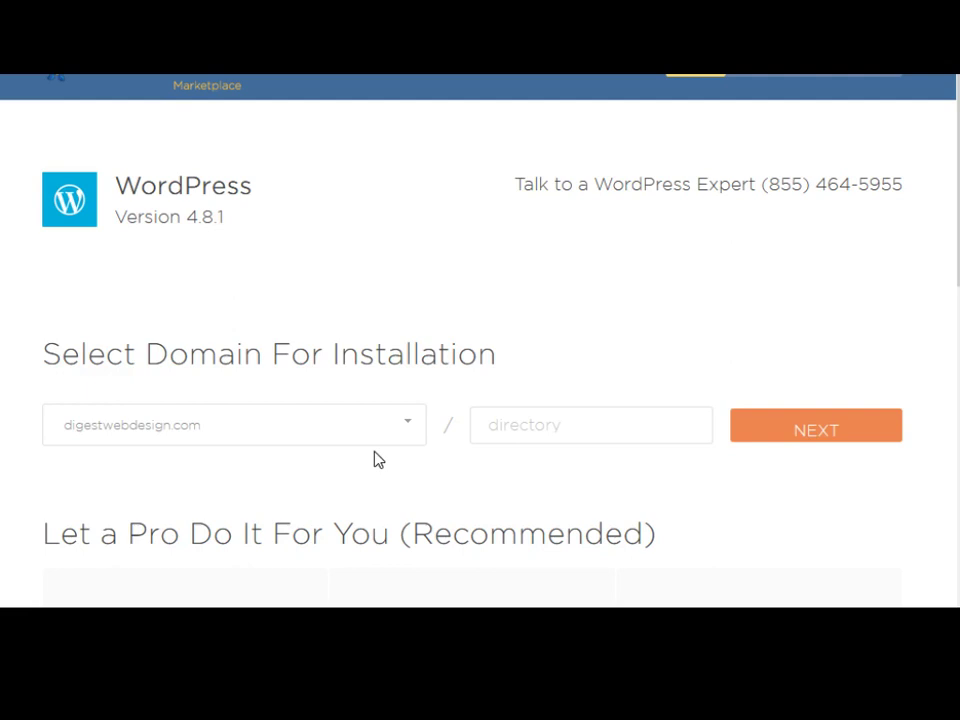
left_click(373, 428)
left_click(336, 235)
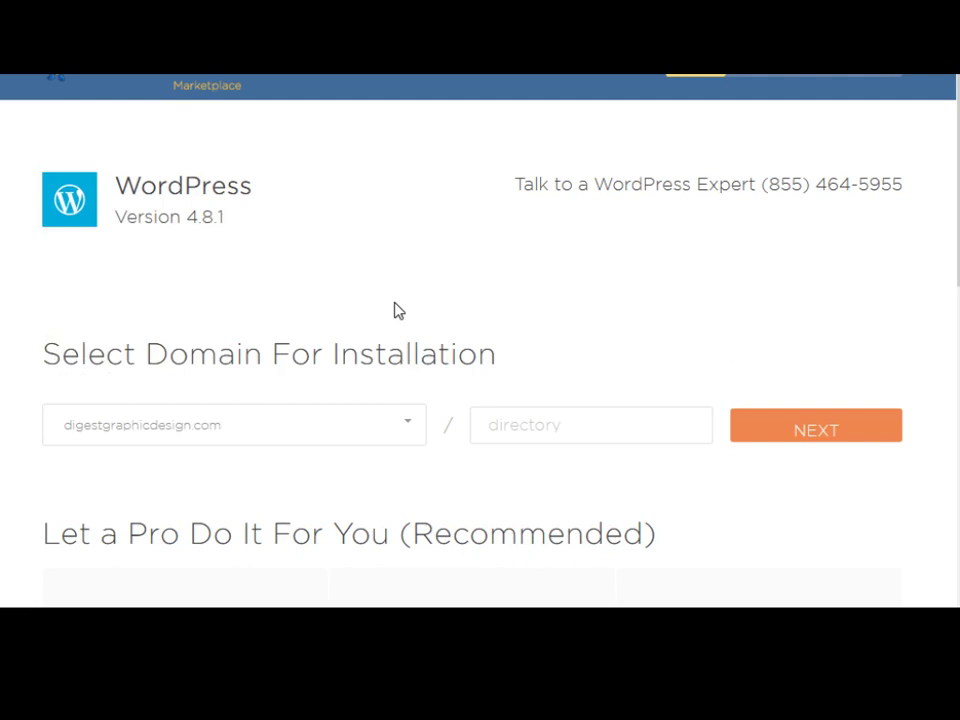
left_click(556, 425)
Step: Enter blog title 'Graphic Design Lessons' and admin username admin123 in the install settings
left_click(803, 428)
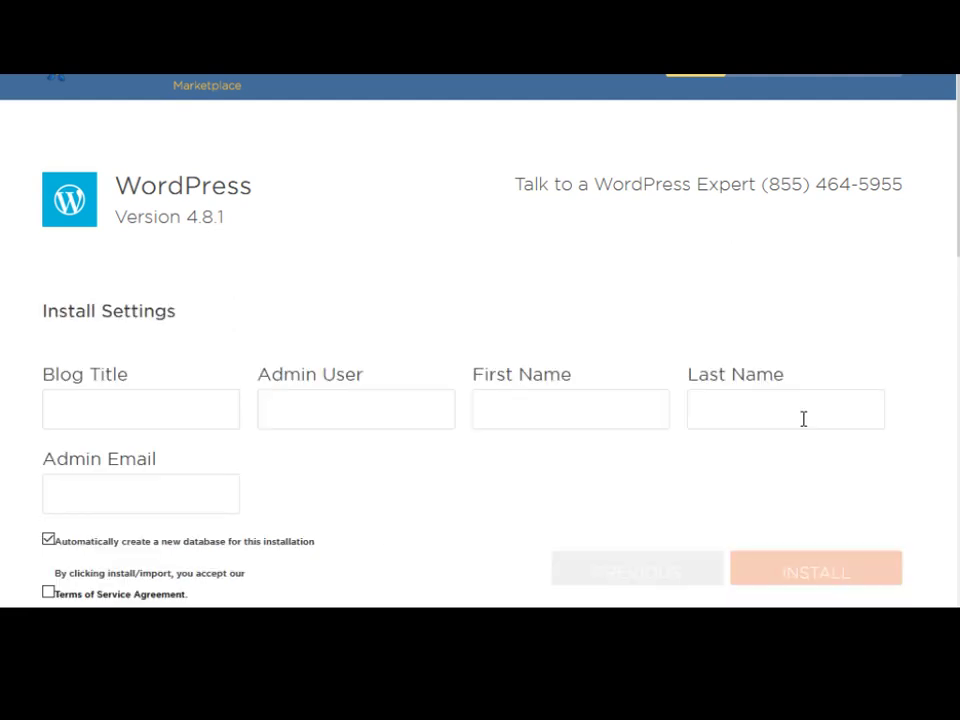
left_click(179, 402)
type("Graphic ")
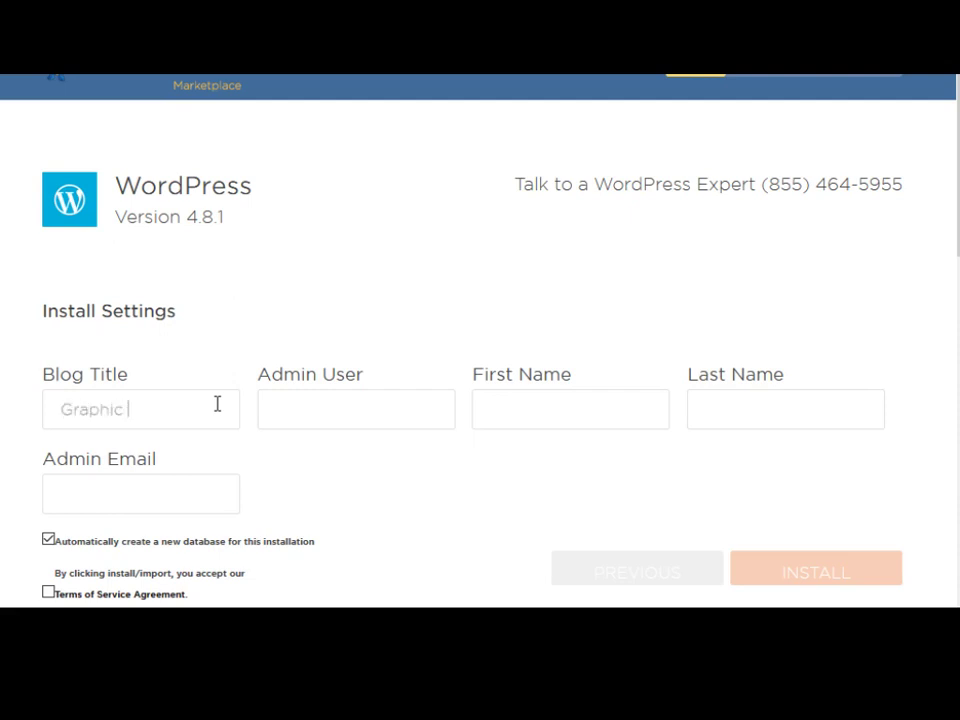
type("Design Le")
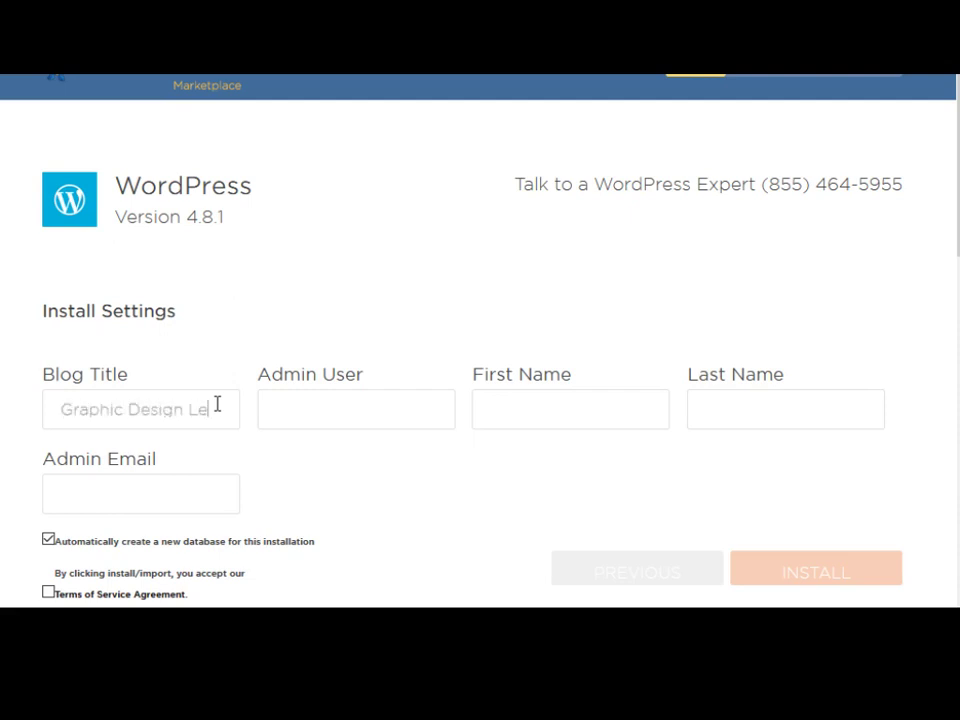
type("ssons")
key("Tab")
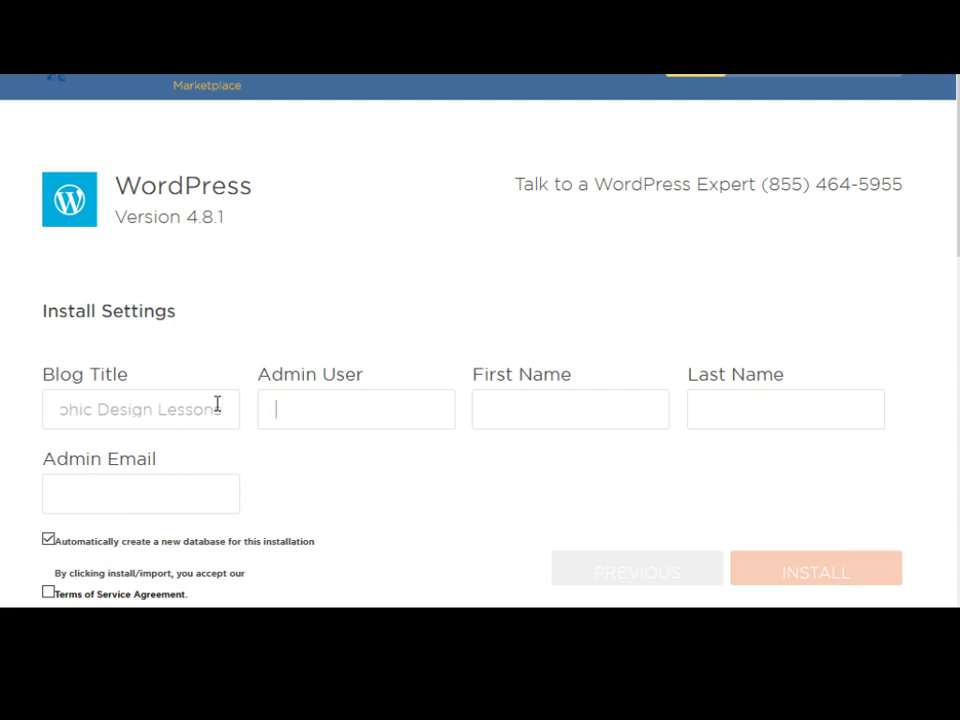
type("admin123")
Step: Fill in the admin's first name, last name and e-mail address
left_click(578, 412)
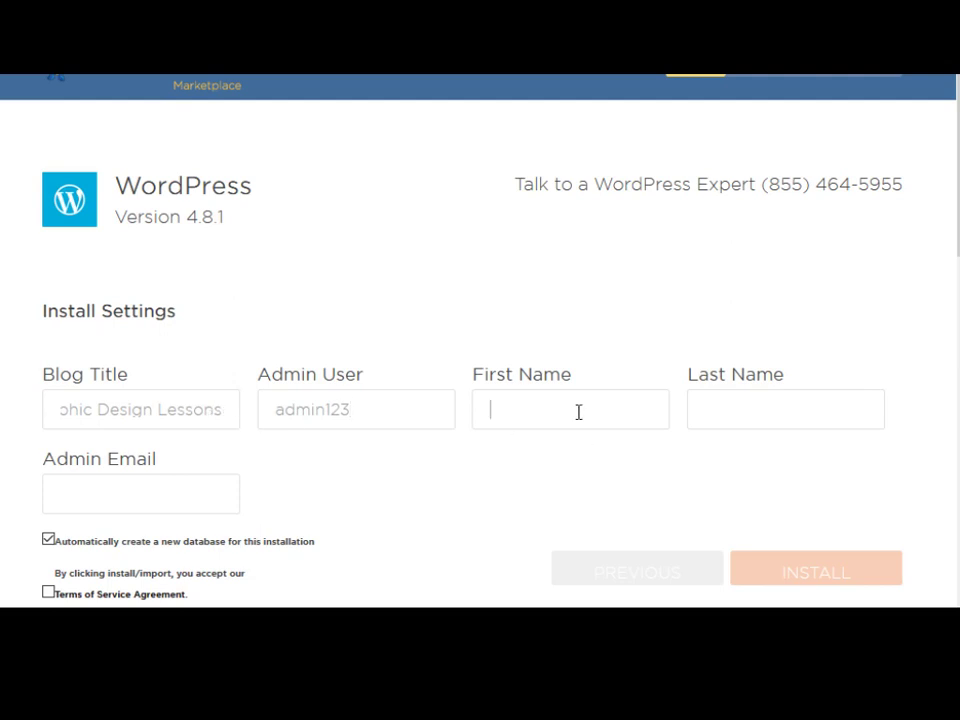
type("first name")
key("Tab")
type("last name")
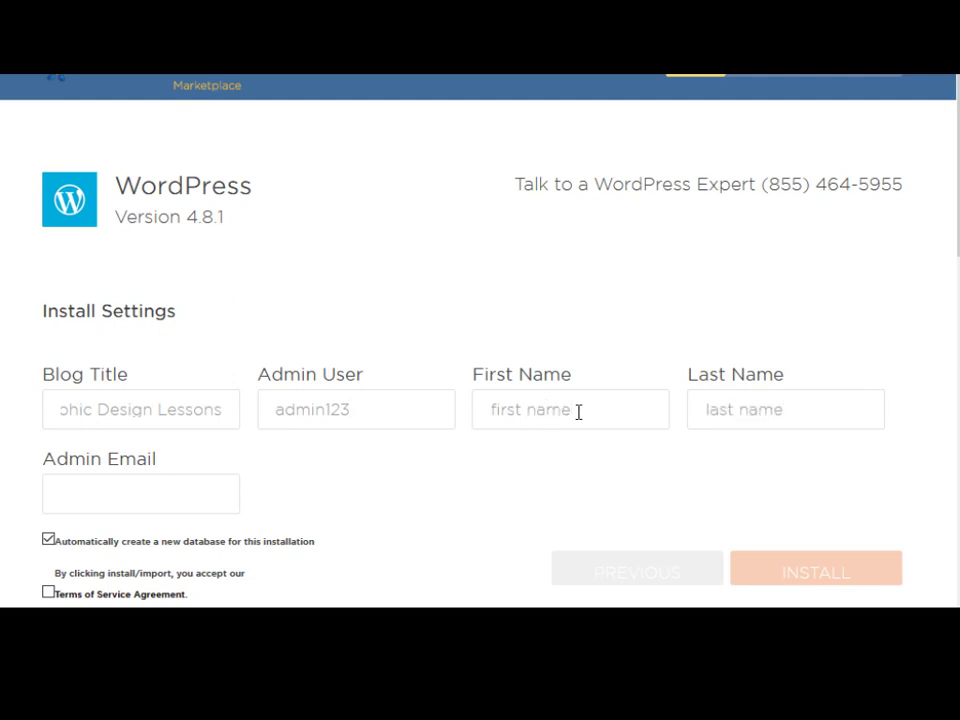
type("123")
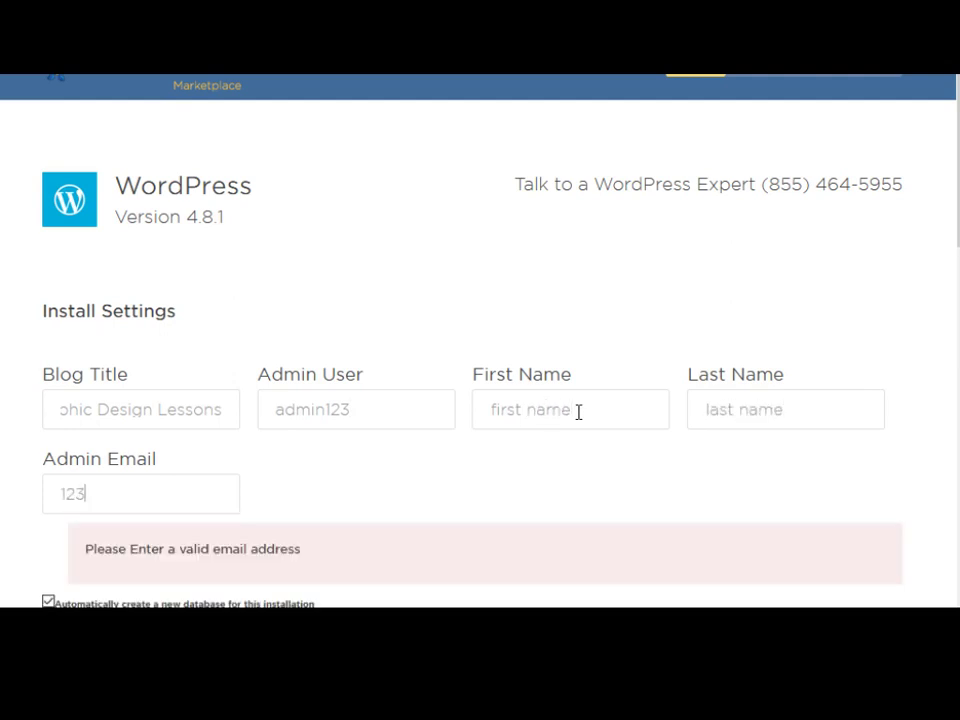
type("@yahoo")
type(".com")
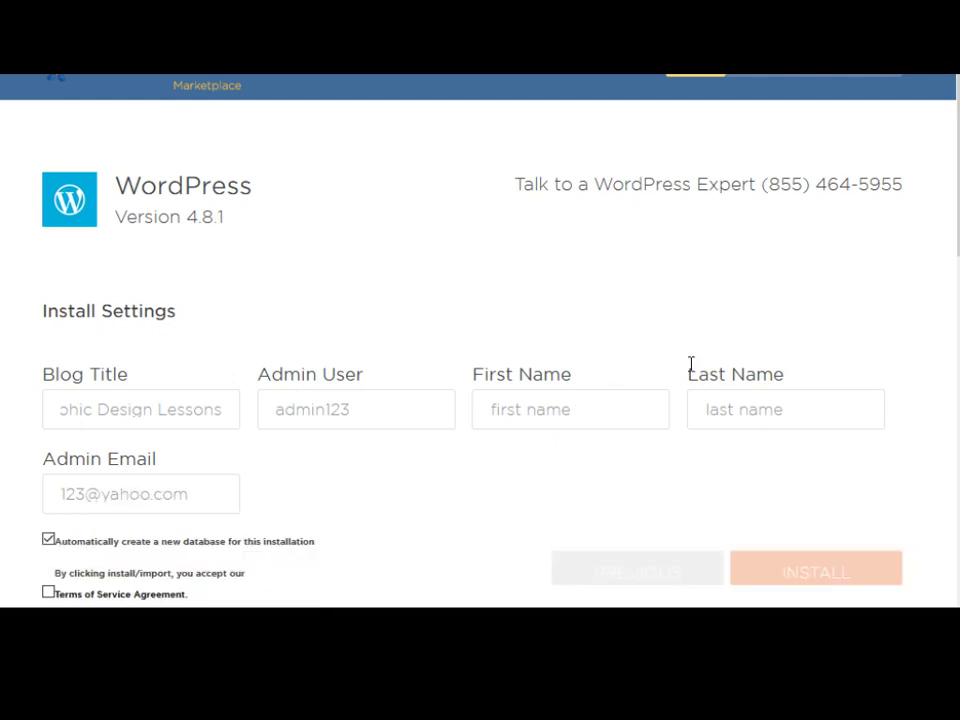
scroll(574, 386, "down", 2)
Step: Accept the Terms of Service Agreement and start the WordPress installation
left_click(52, 497)
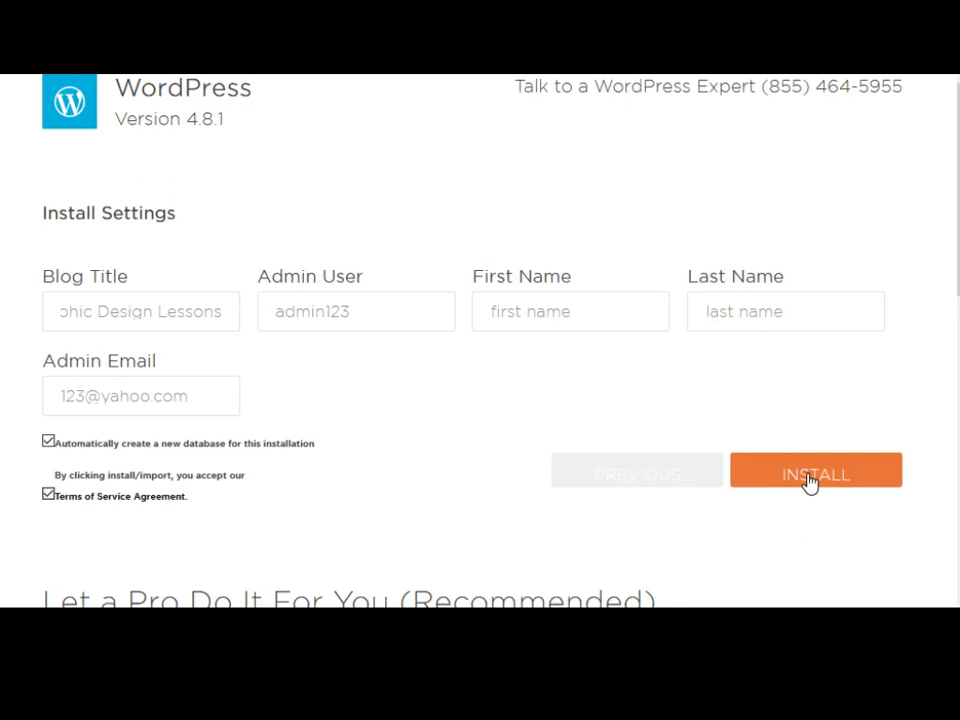
left_click(810, 478)
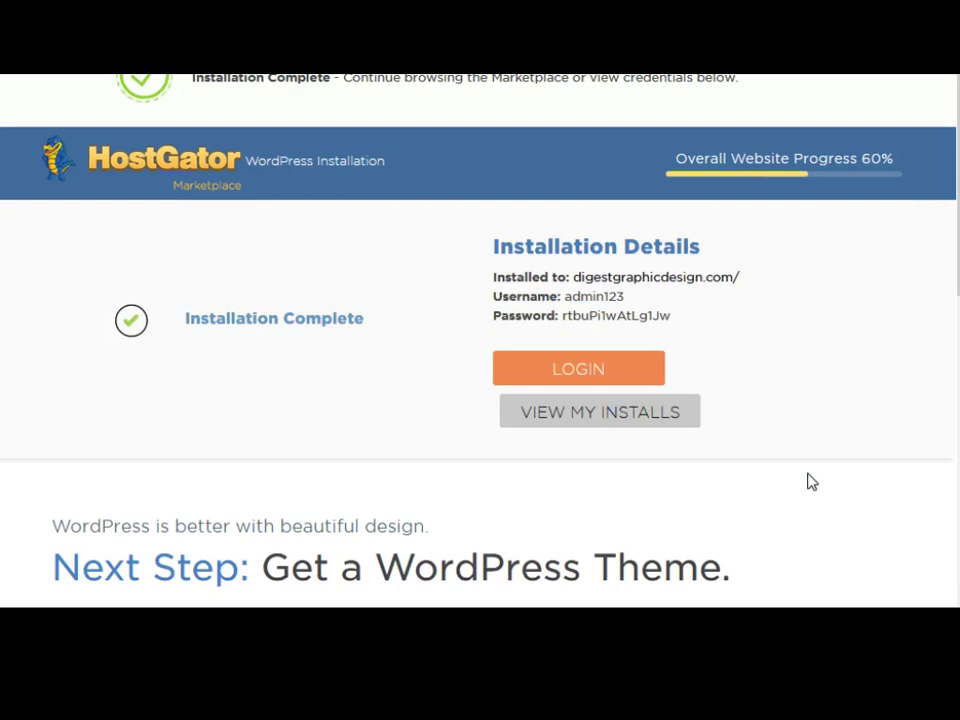
Step: Highlight the install address digestgraphicdesign.com/, admin username and generated password in Installation Details
left_click(298, 97)
mouse_move(489, 274)
left_mouse_down()
mouse_move(677, 336)
mouse_move(671, 322)
mouse_move(521, 296)
mouse_move(493, 274)
left_mouse_up()
left_click(673, 327)
left_click(613, 281)
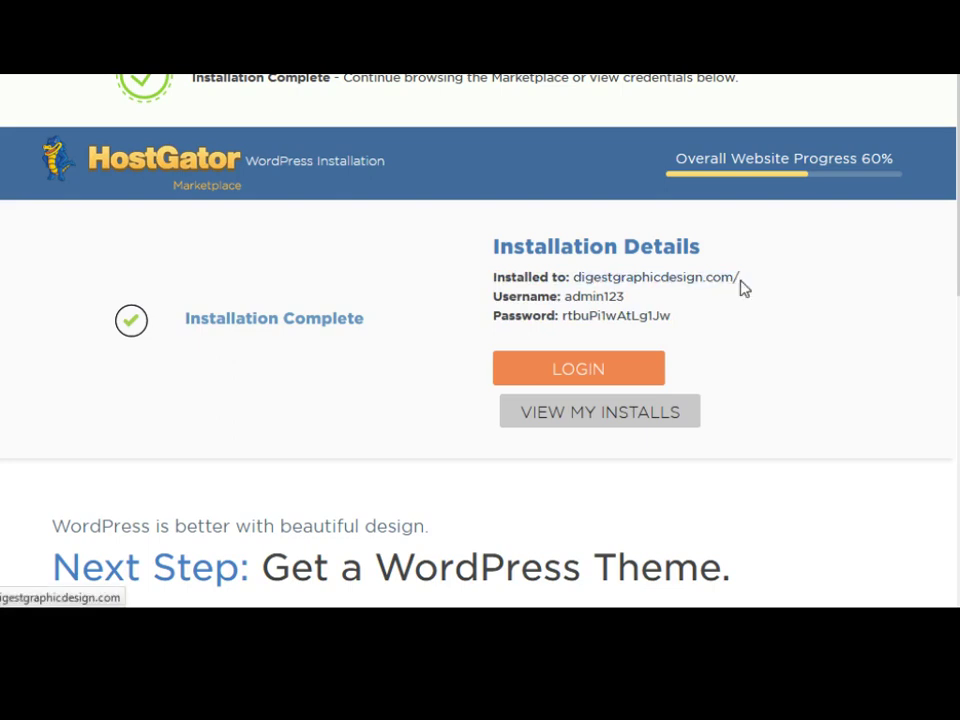
left_click_drag(741, 283, 578, 290)
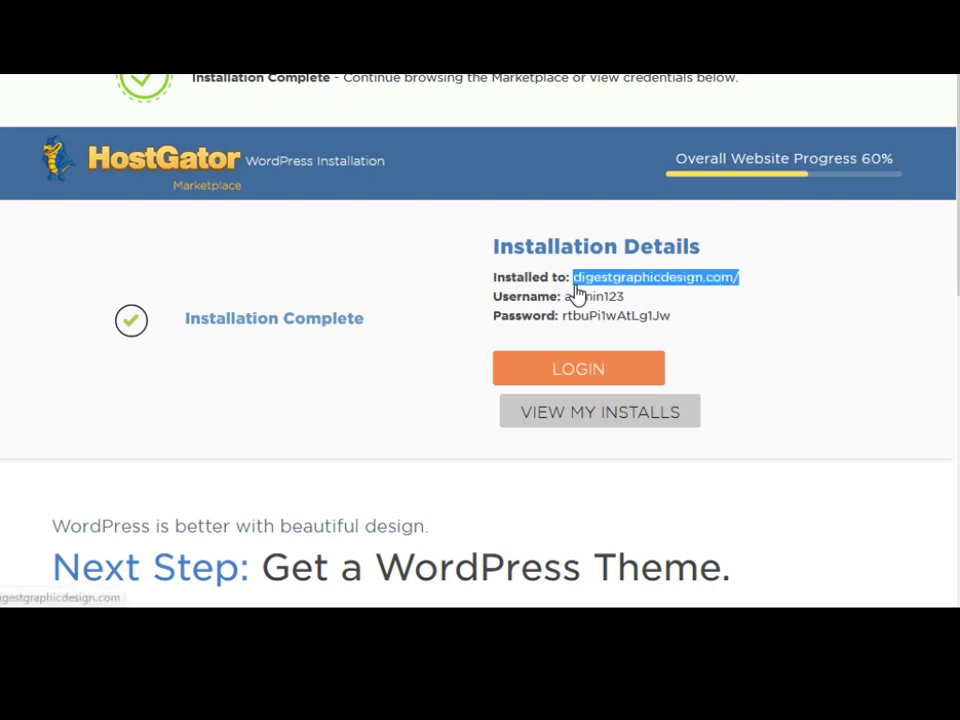
left_click(711, 313)
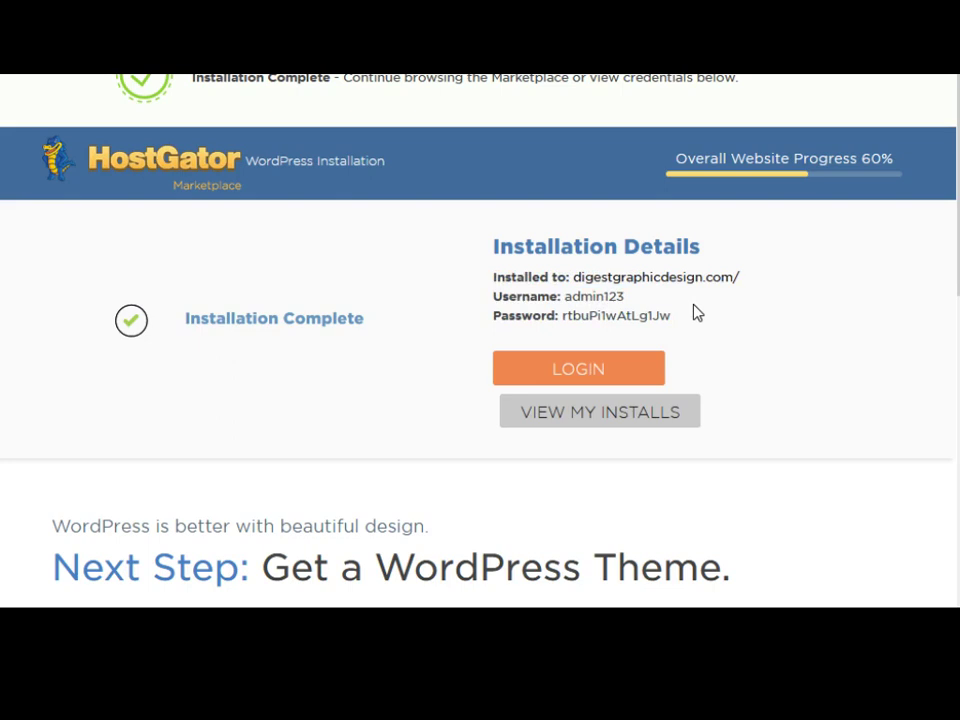
left_click_drag(625, 297, 567, 300)
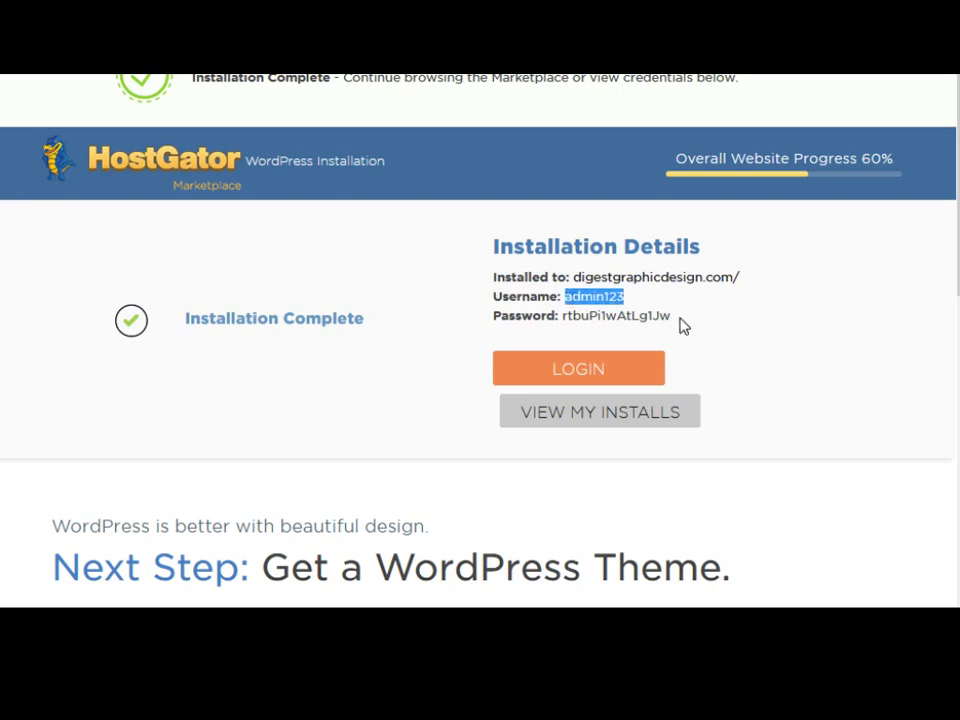
left_click_drag(681, 324, 566, 303)
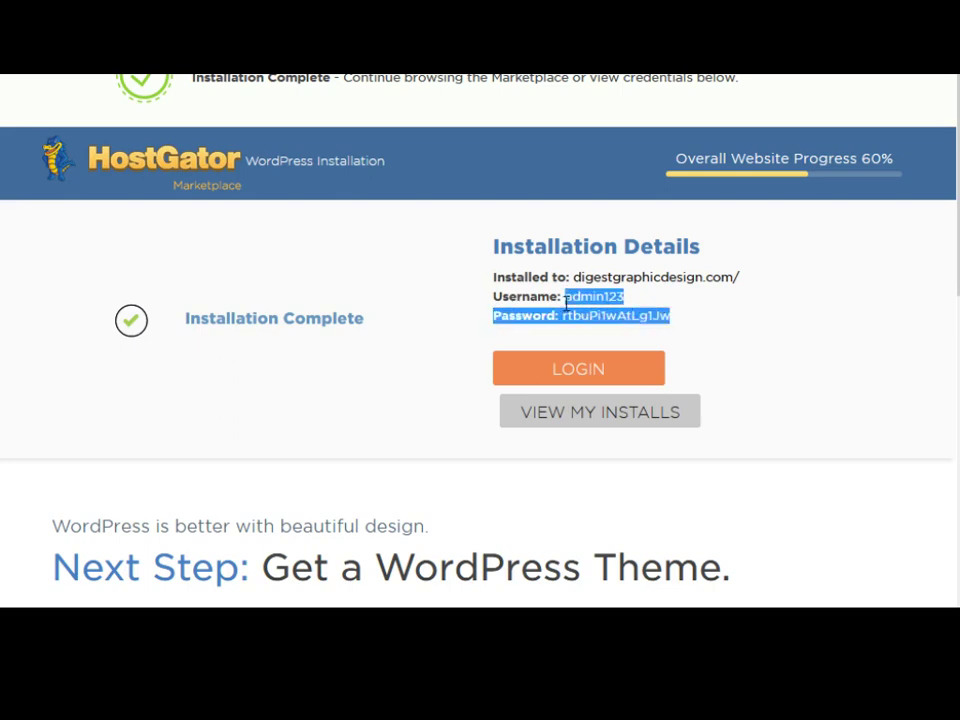
left_click(660, 316)
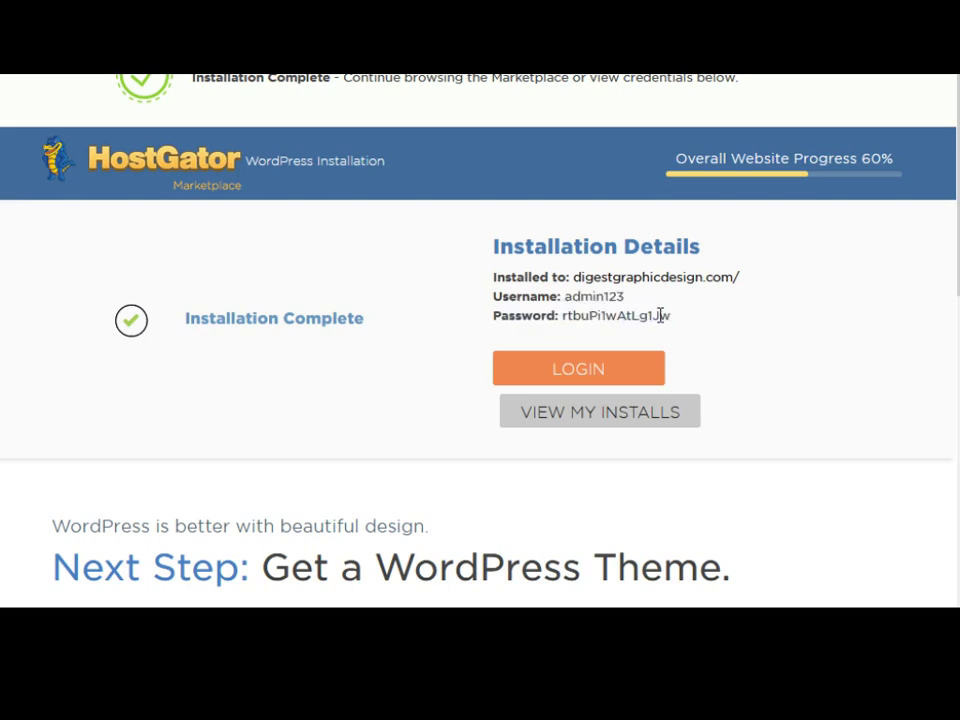